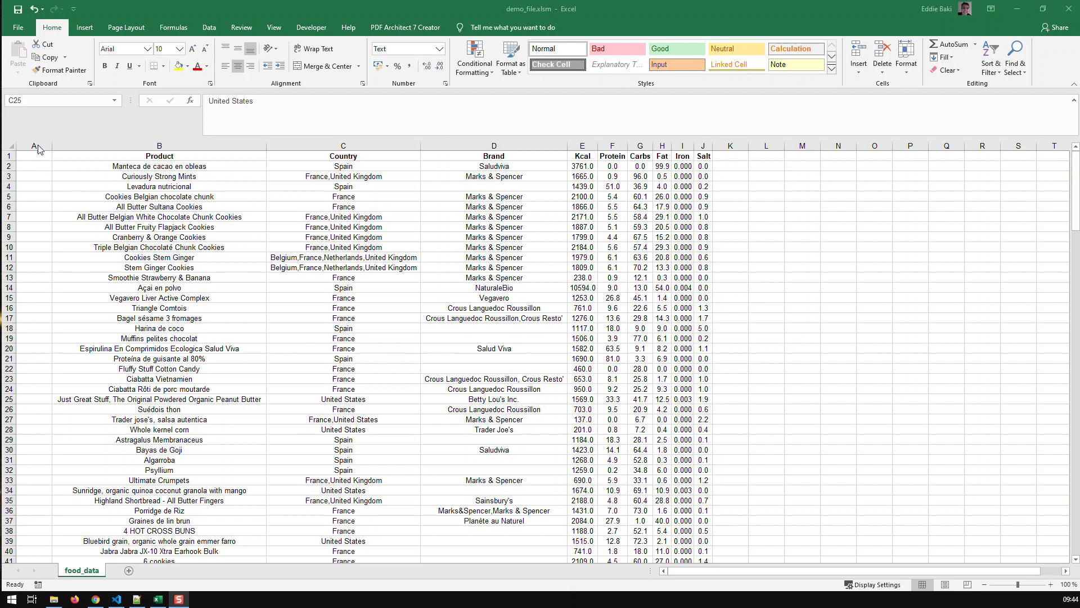
Enter the header "search" in cell A1 above the empty column beside Product
click(31, 165)
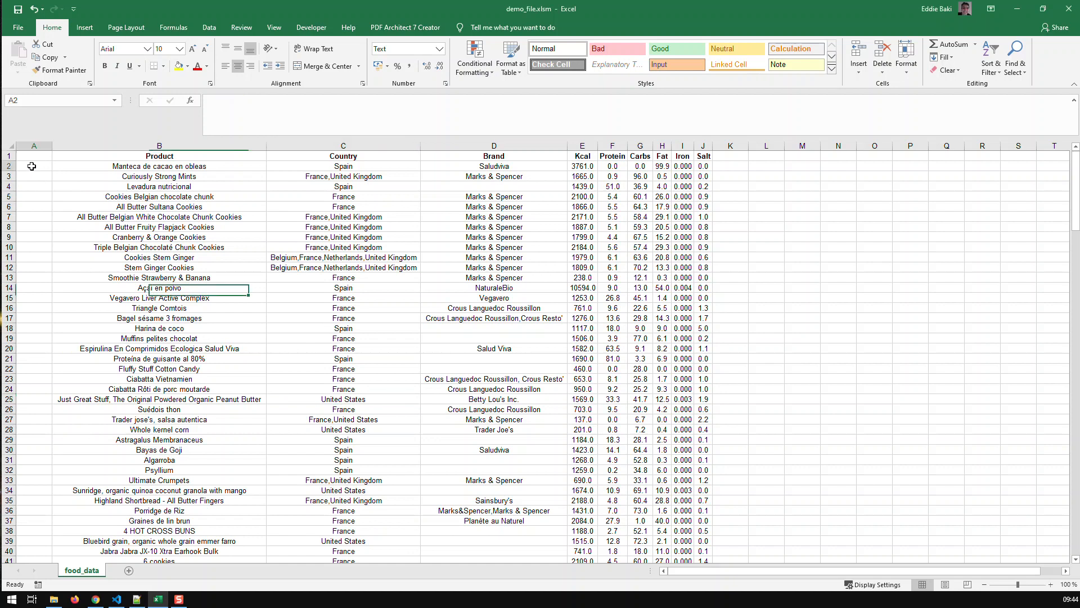
click(31, 157)
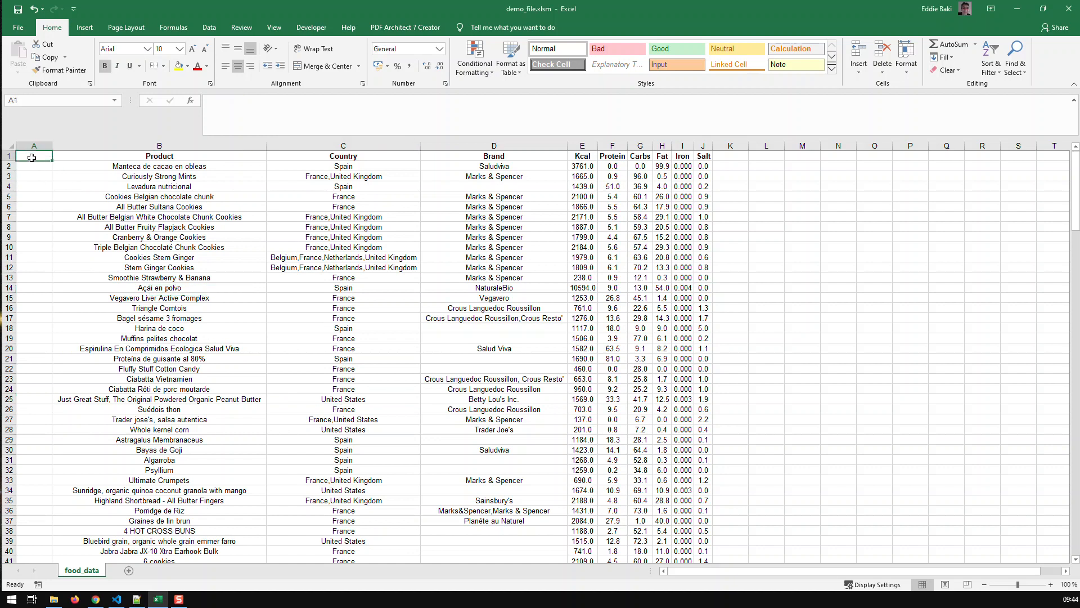
text(search)
key(Return)
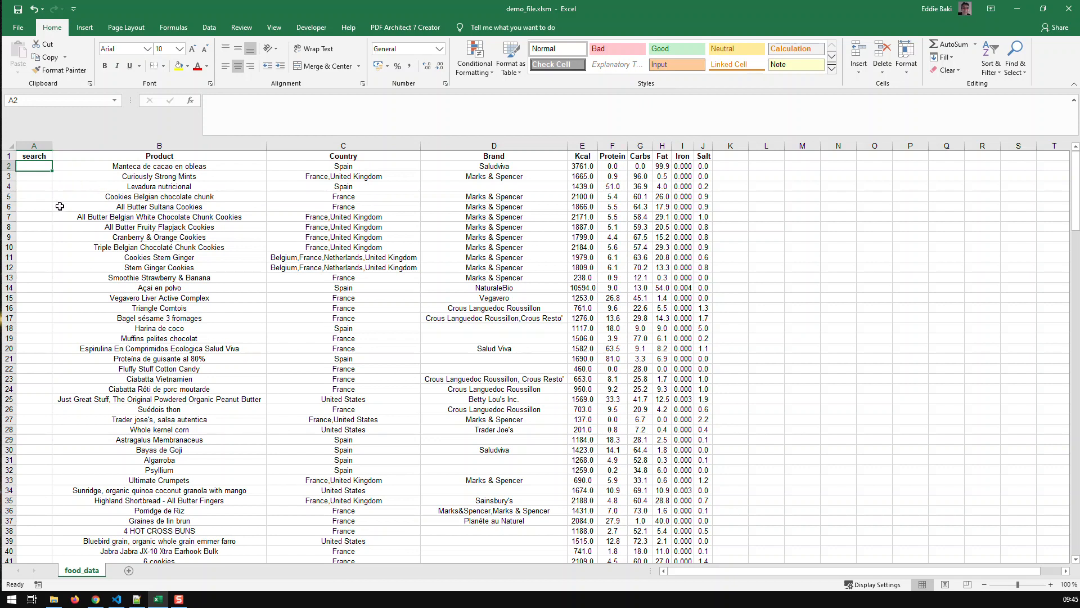
Enter the formula =B2&C2 in cell A2 and widen column A to fit the joined text
click(247, 100)
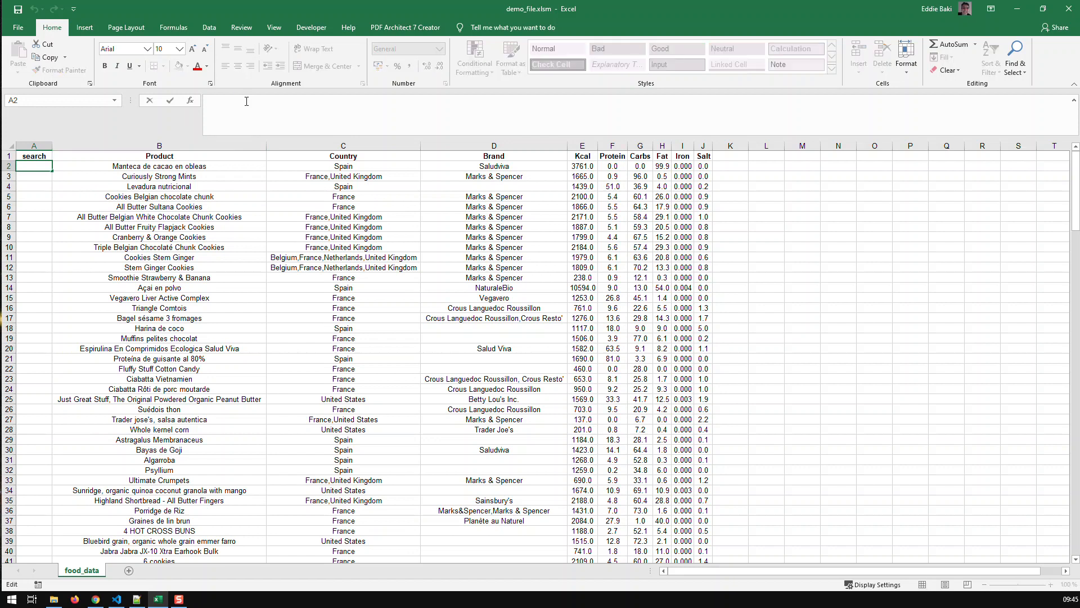
text(=)
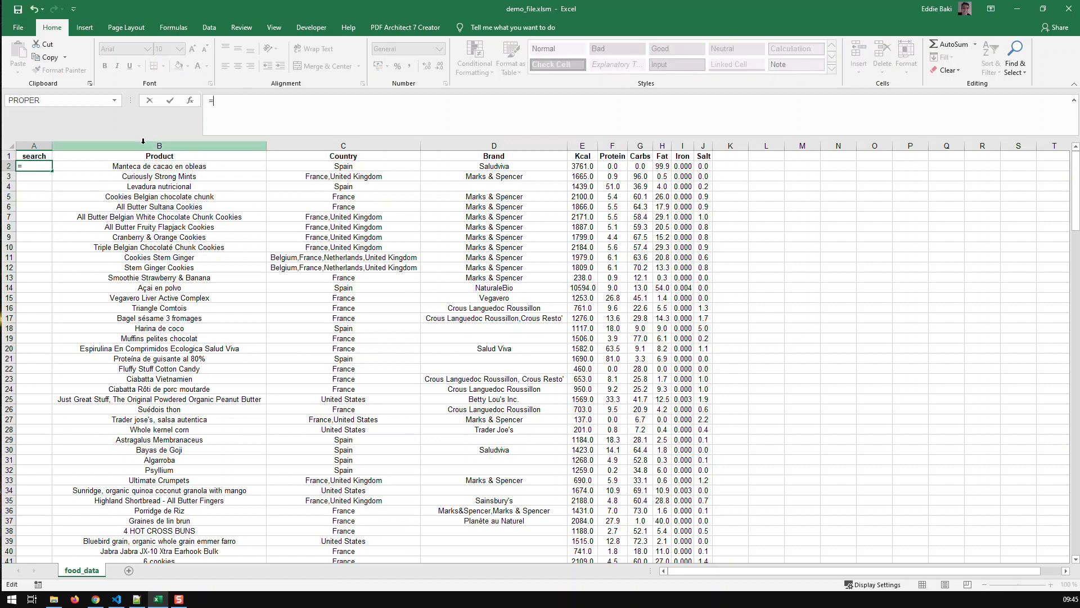
click(152, 167)
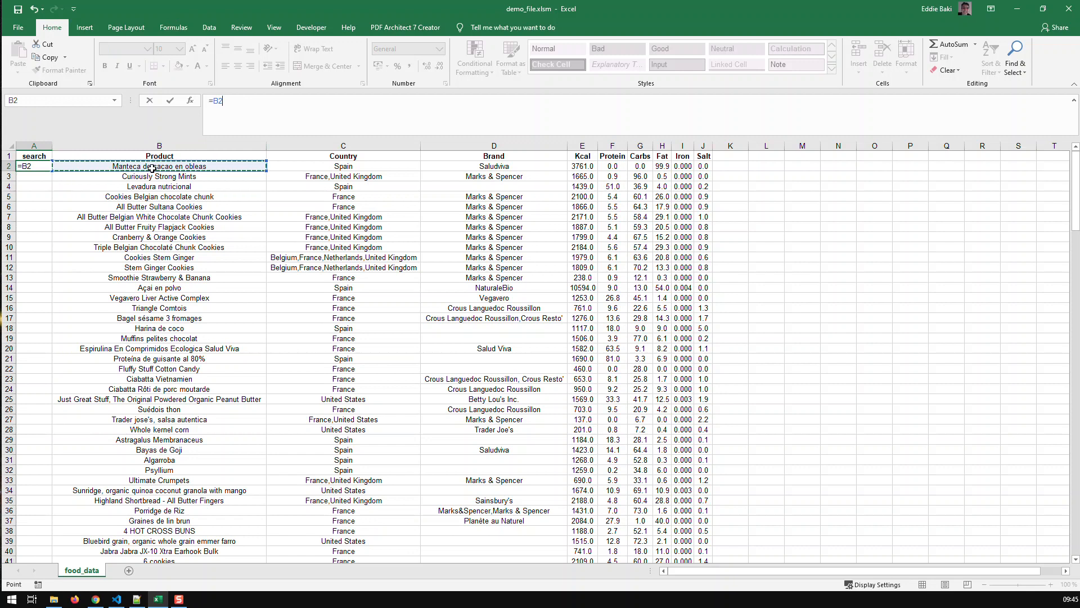
text(&)
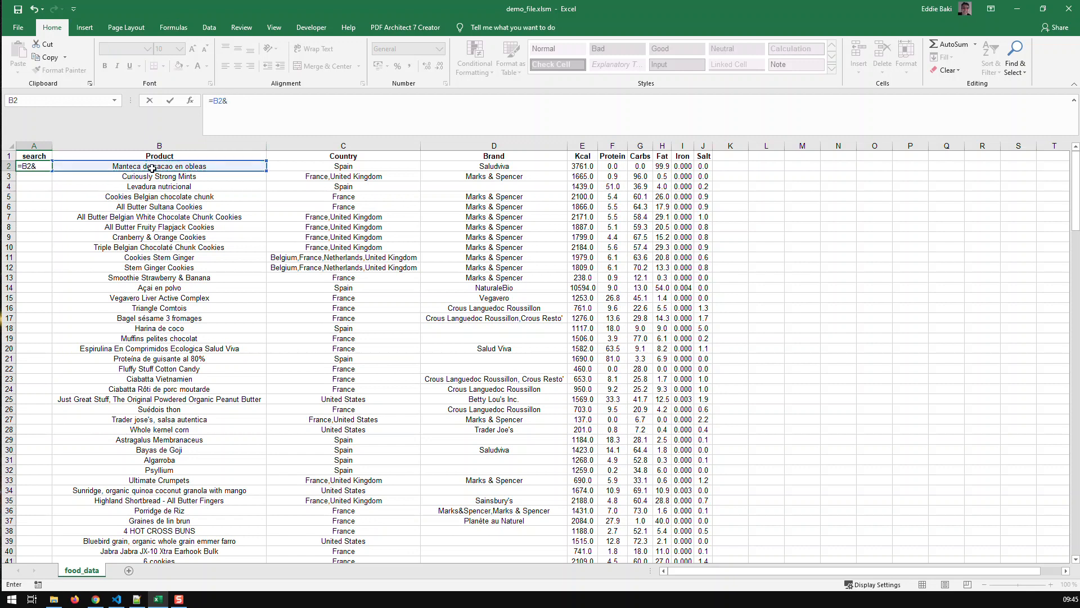
click(300, 167)
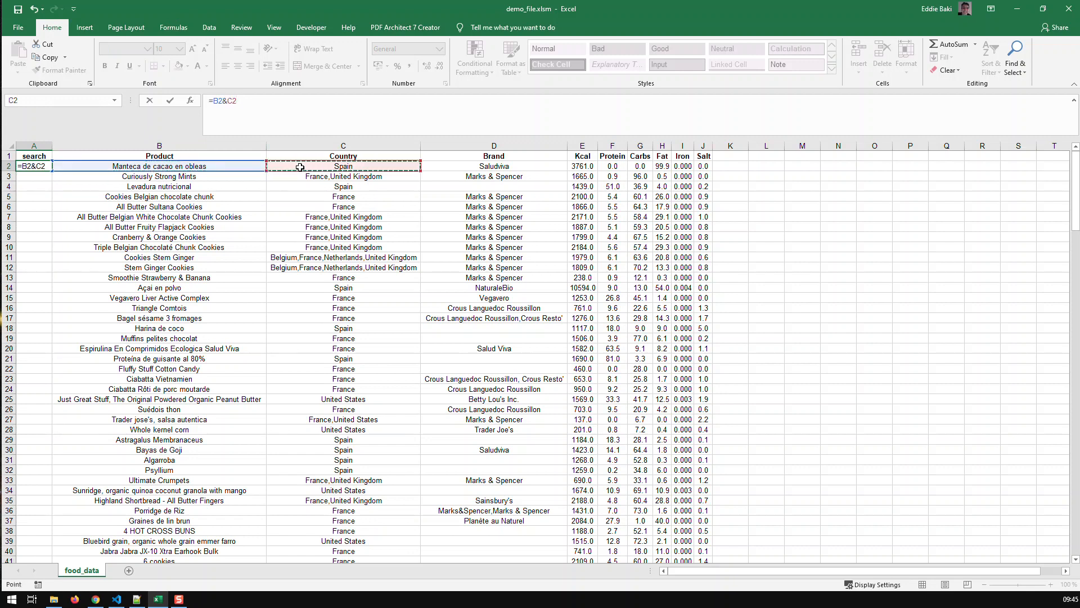
key(Return)
drag(52, 145, 213, 147)
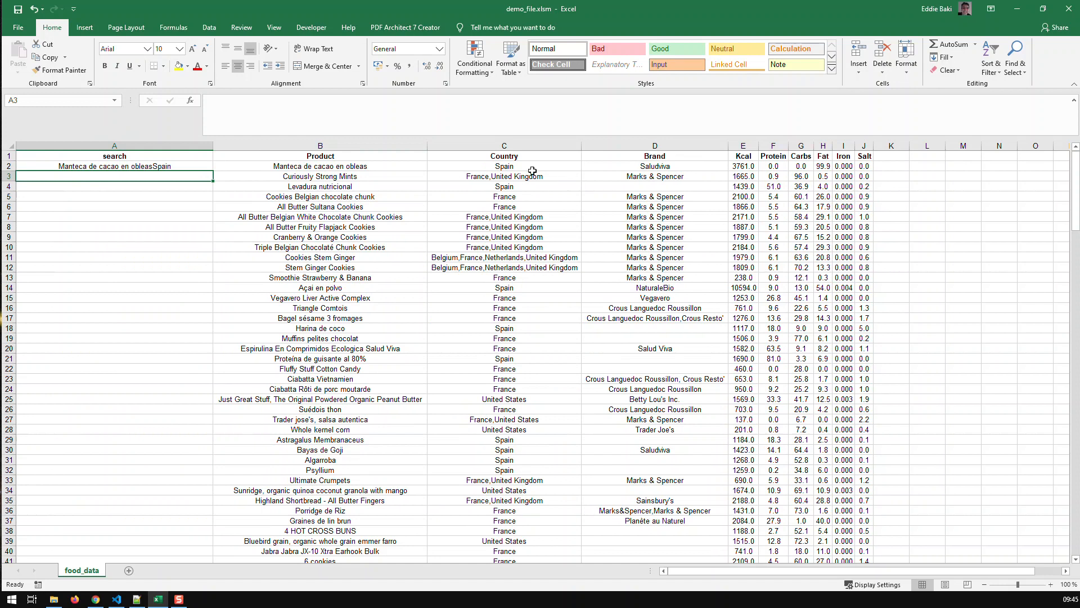
Insert a hyphen separator between the two references in A2's formula, making it =B2&"-"&C2
click(123, 167)
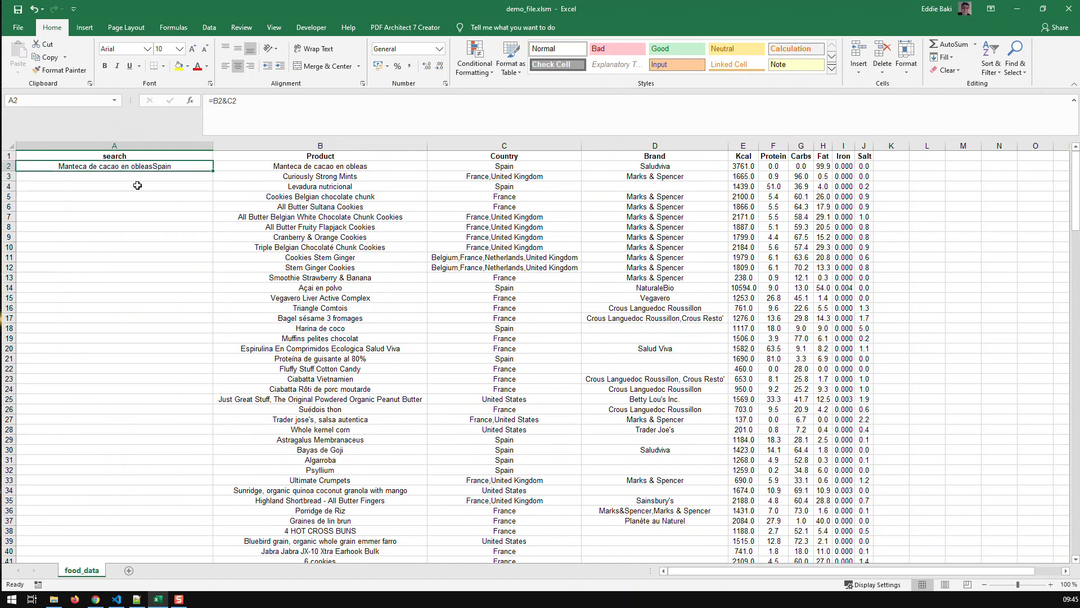
click(227, 102)
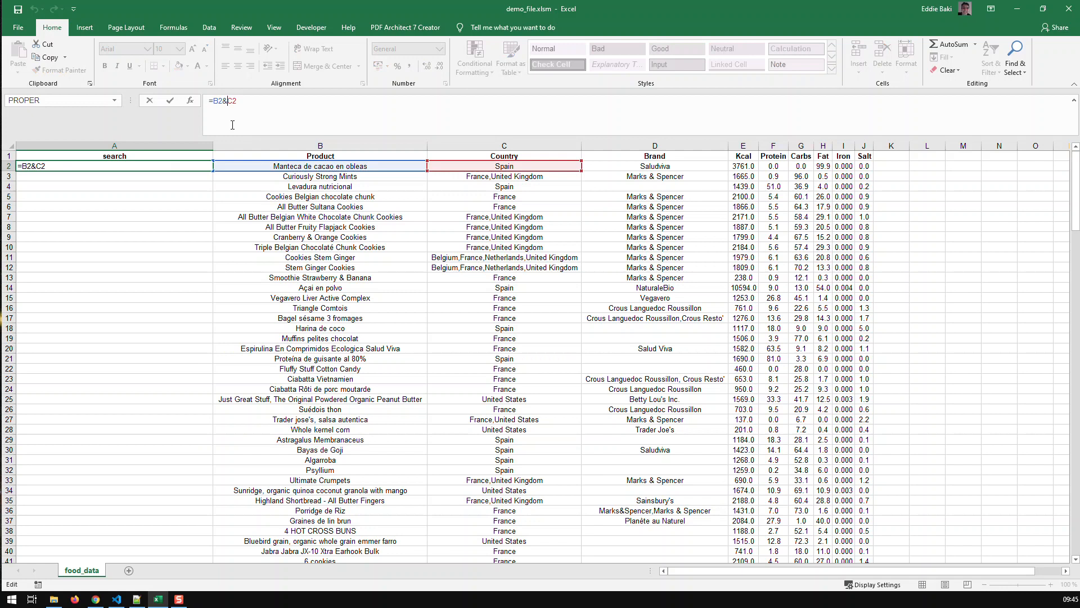
text("-")
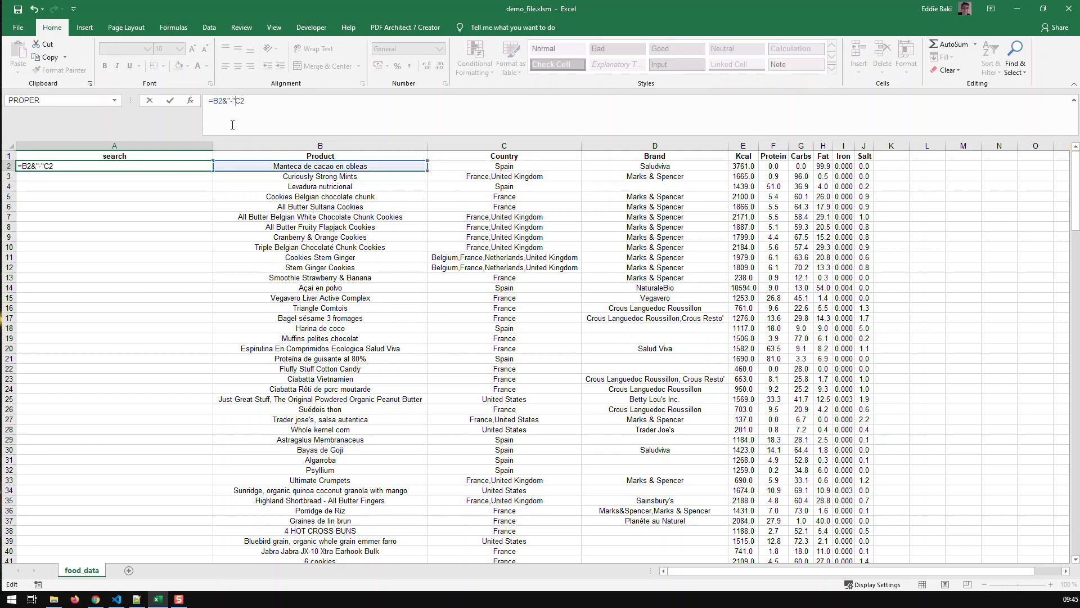
text(&)
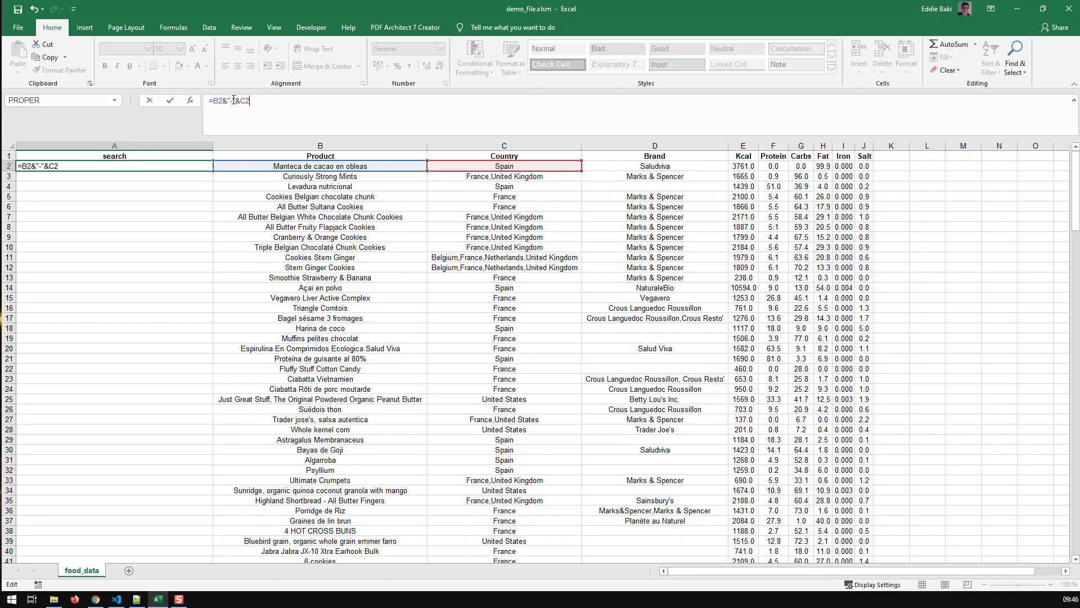
Extend A2's formula with the brand by copying the hyphen separator and appending &"-"&D2
drag(230, 102, 224, 102)
key(ctrl+c)
click(285, 100)
key(ctrl+v)
text(&)
click(610, 166)
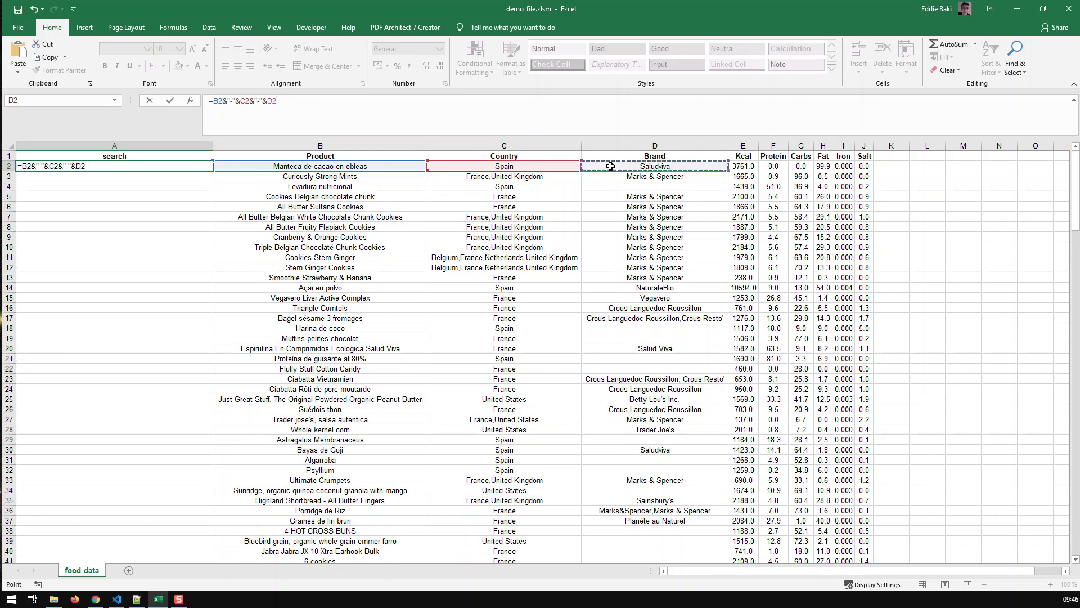
Append the Kcal, Protein and Carbs cells to A2's formula as &"-"&E2&"-"&F2&"-"&G2
key(ctrl+v)
text(&)
click(745, 167)
key(ctrl+v)
text(&)
click(775, 166)
key(ctrl+v)
text(&)
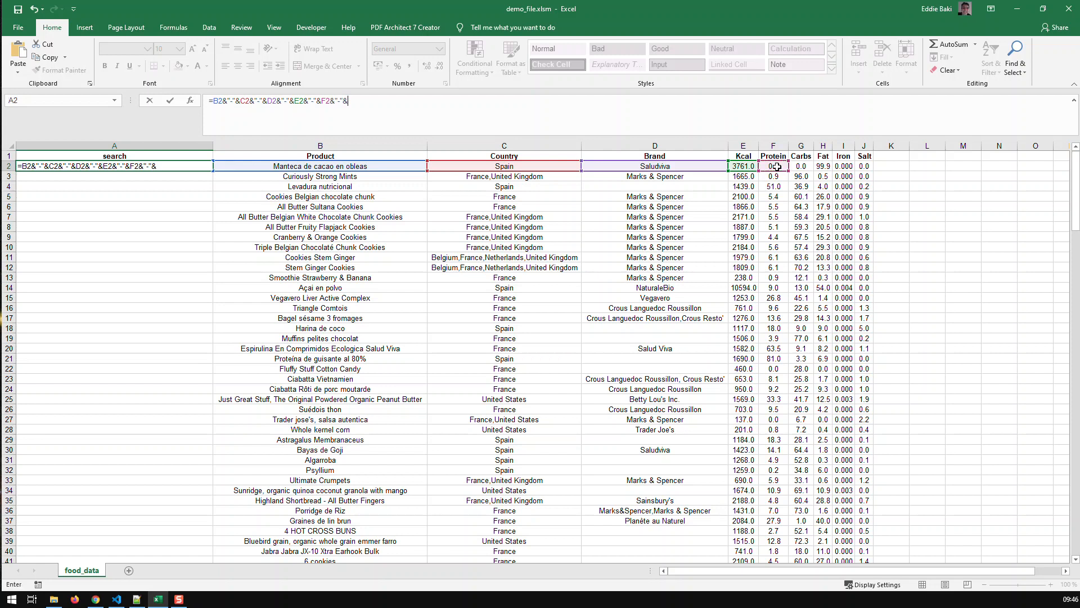
click(801, 167)
Complete A2's formula with the Iron, Fat and Salt cells as &"-"&I2&"-"&H2&"-"&J2 and commit it
key(ctrl+v)
text(&)
click(834, 166)
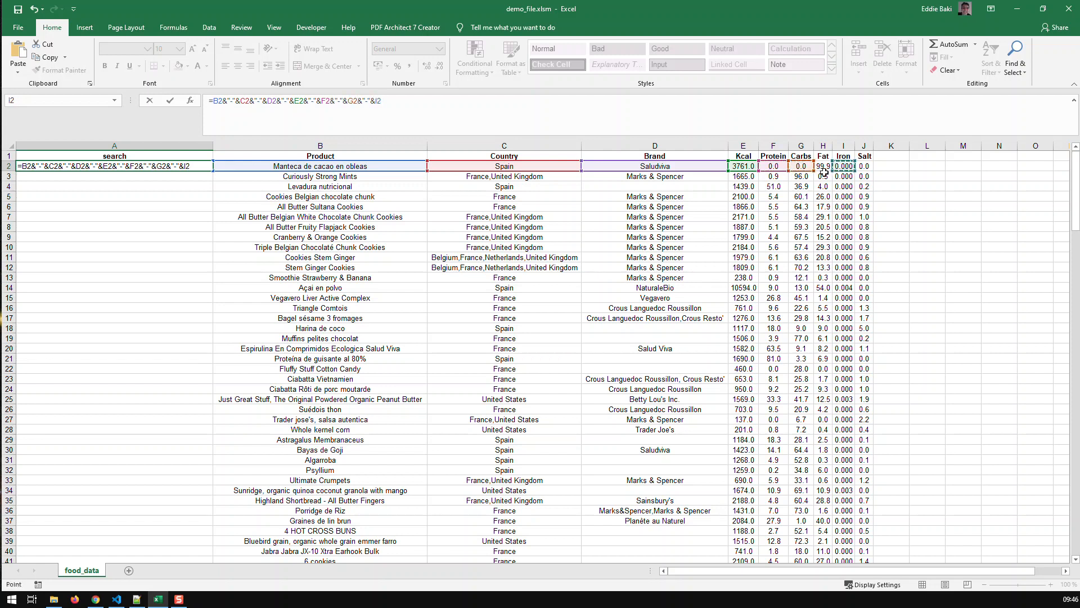
key(ctrl+v)
text(&)
click(823, 166)
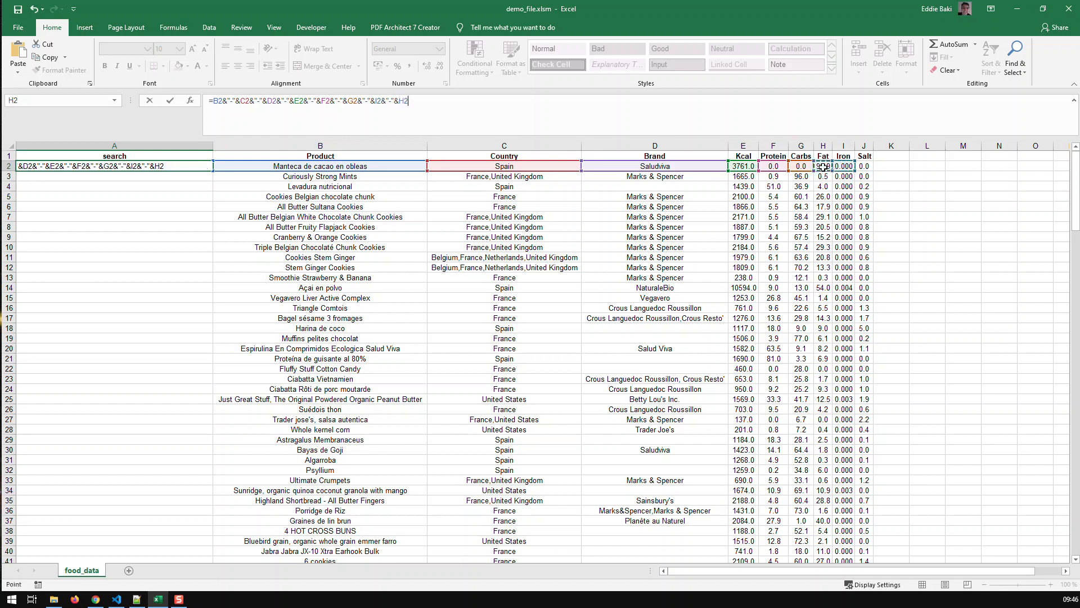
key(ctrl+v)
text(&)
click(865, 167)
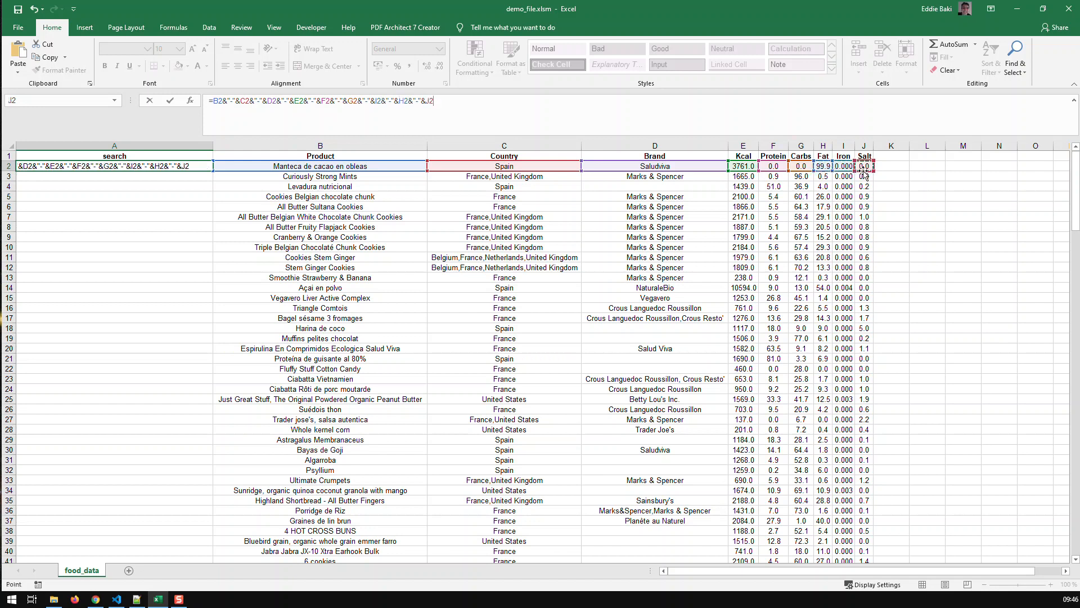
key(Return)
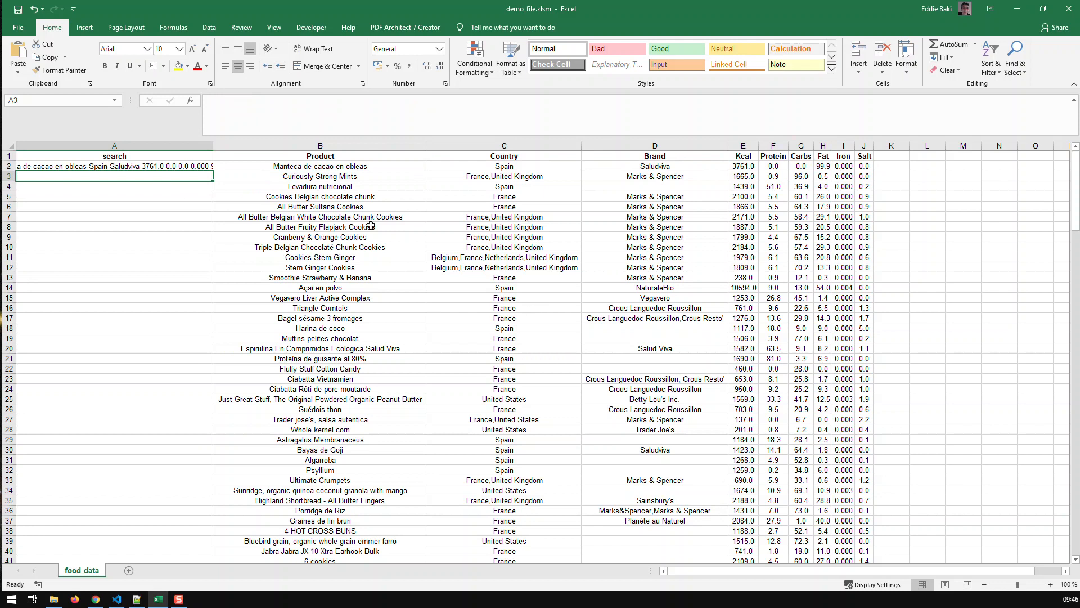
Fill the A2 formula down through all data rows and narrow column A to roughly half the Product column's width
drag(214, 145, 476, 169)
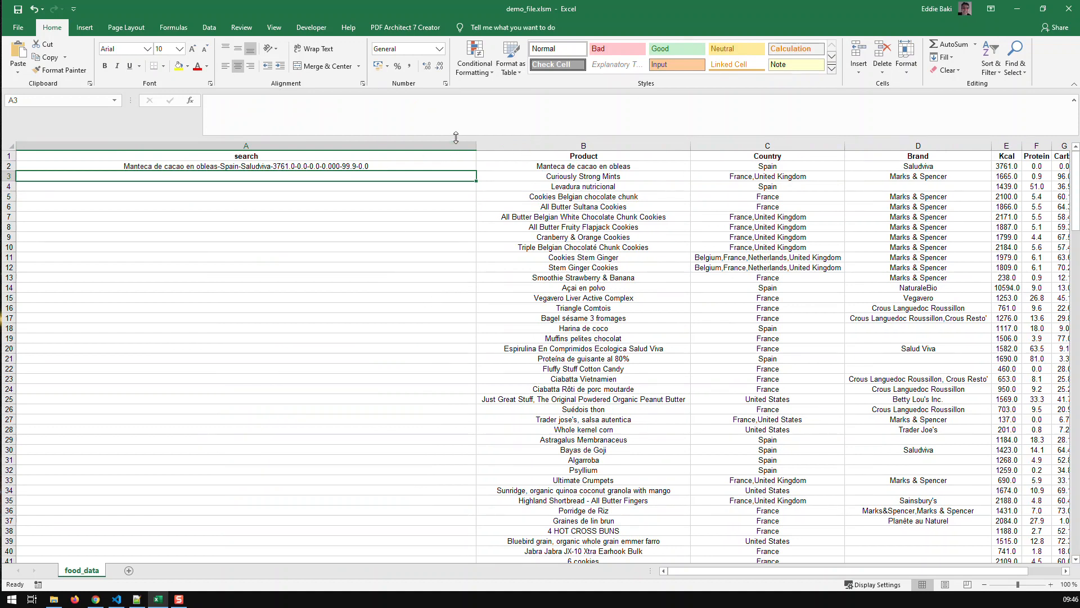
drag(474, 146, 207, 146)
click(205, 166)
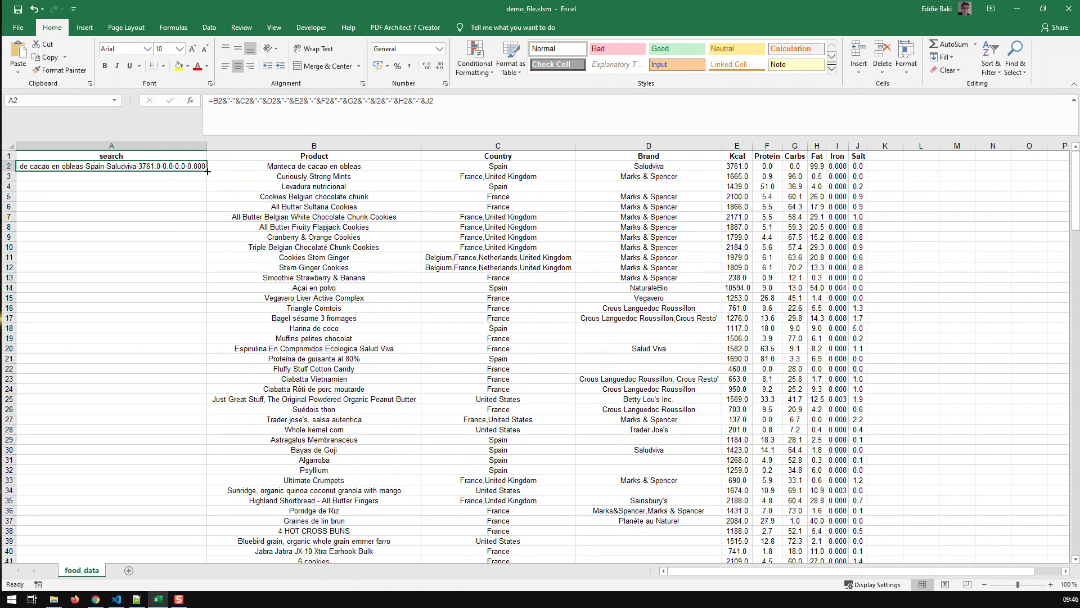
double_click(208, 171)
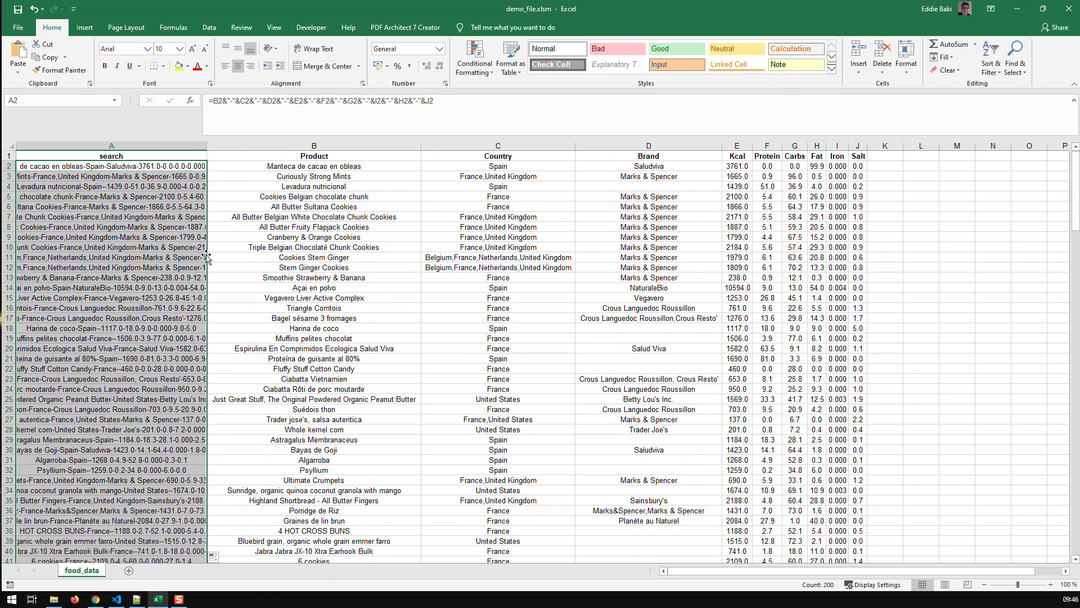
click(161, 257)
drag(206, 146, 105, 154)
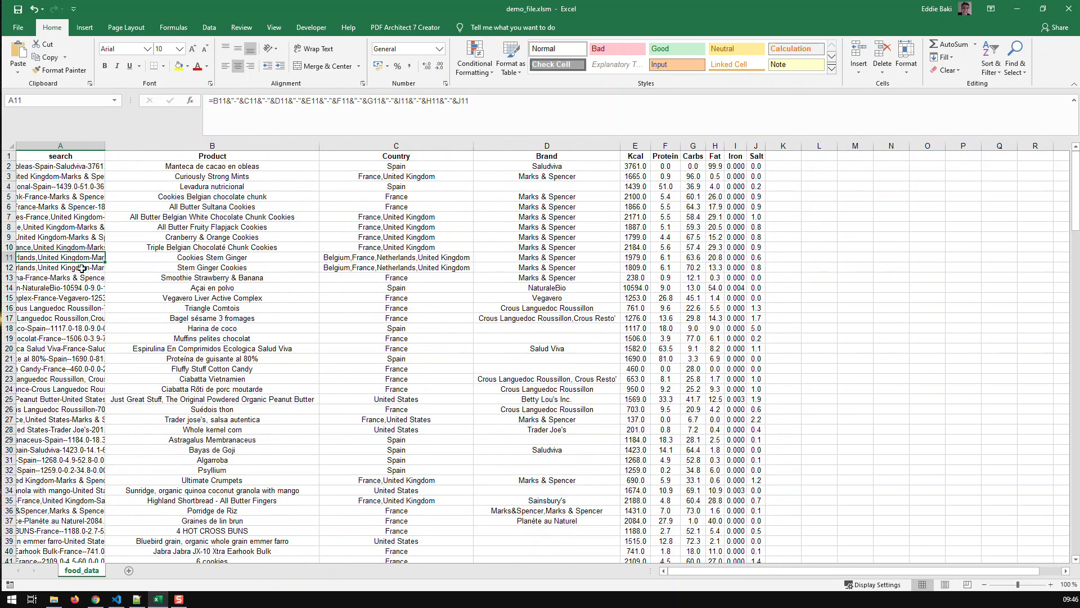
Turn on filtering for the header row of the data table
click(67, 214)
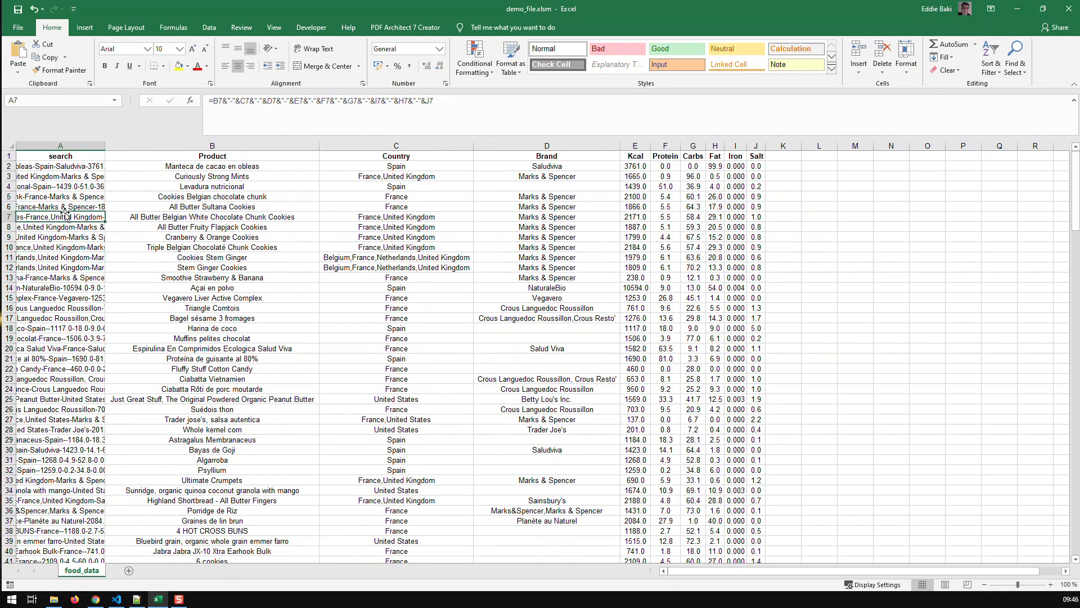
click(991, 63)
click(991, 128)
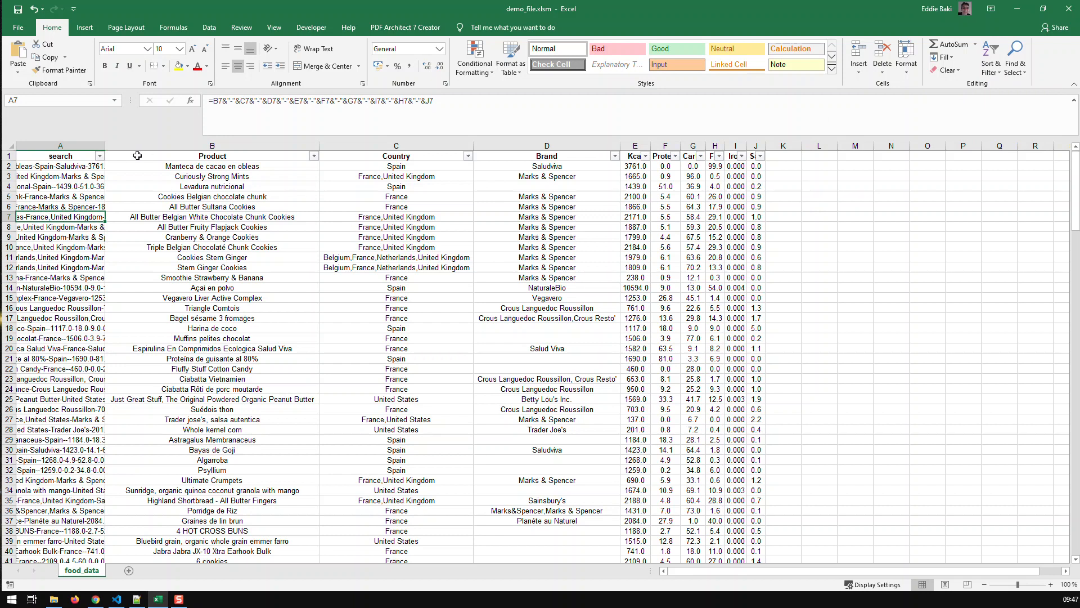
Filter the search column to the rows containing "spain"
click(100, 157)
click(79, 251)
text(spain)
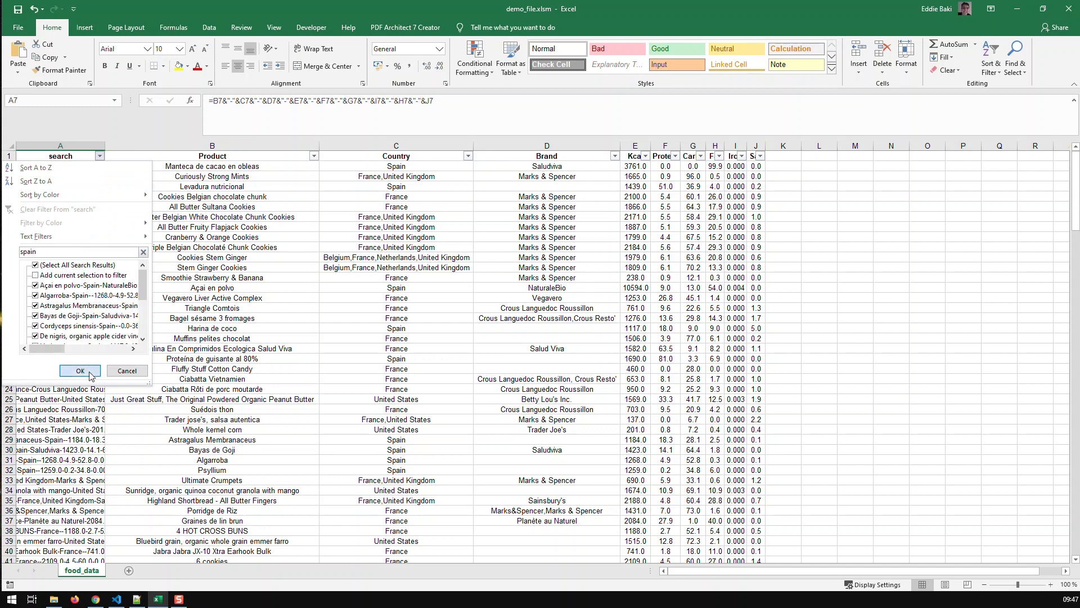
click(84, 371)
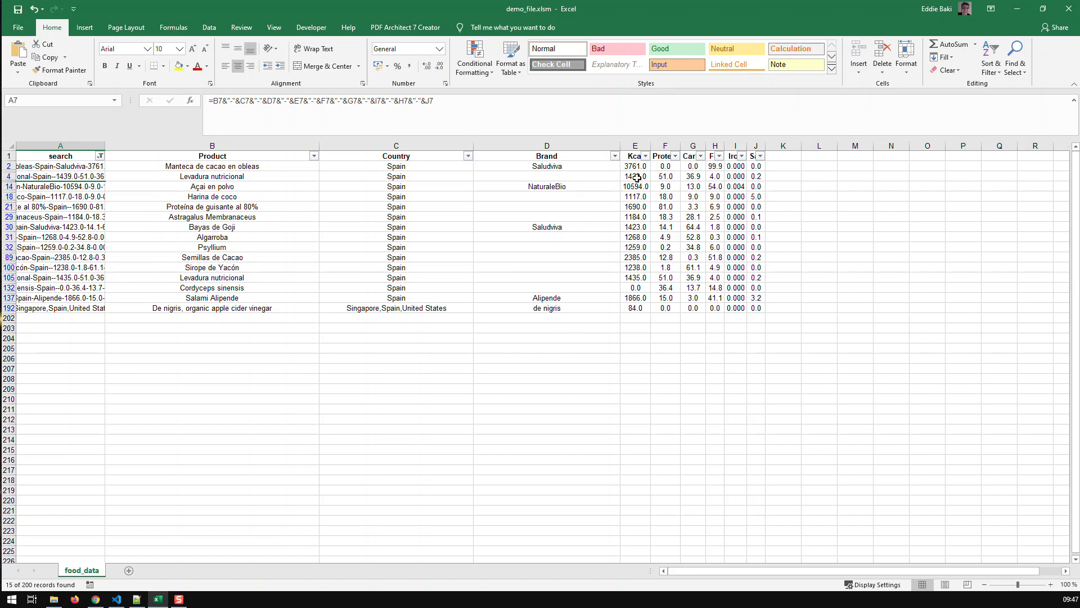
Filter the search column for "45" instead and check the matching Carbs, Kcal and Fat cells in the filtered rows
click(100, 155)
click(69, 252)
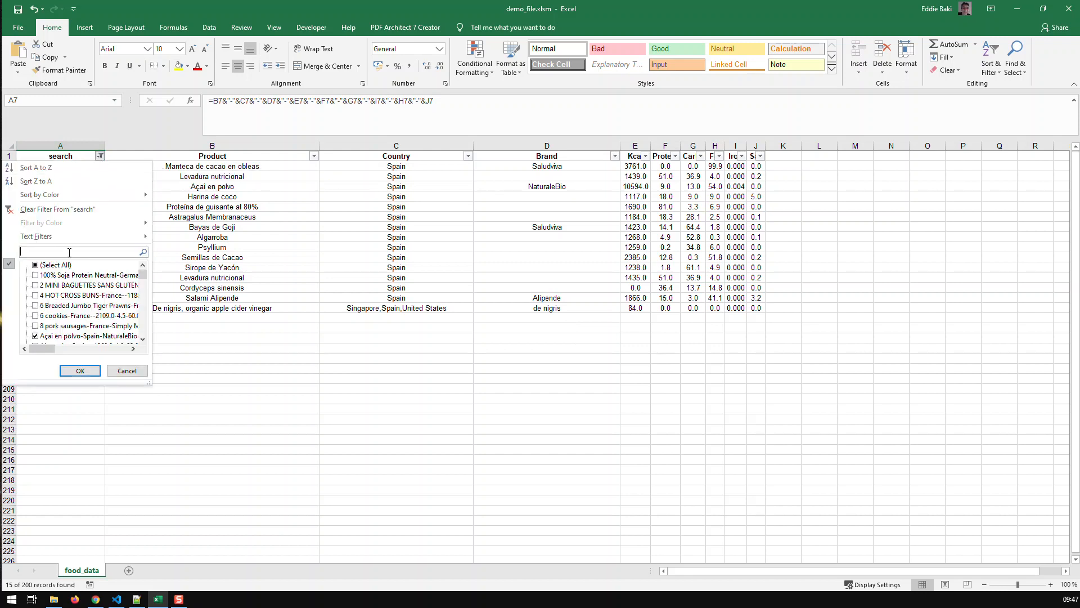
text(45)
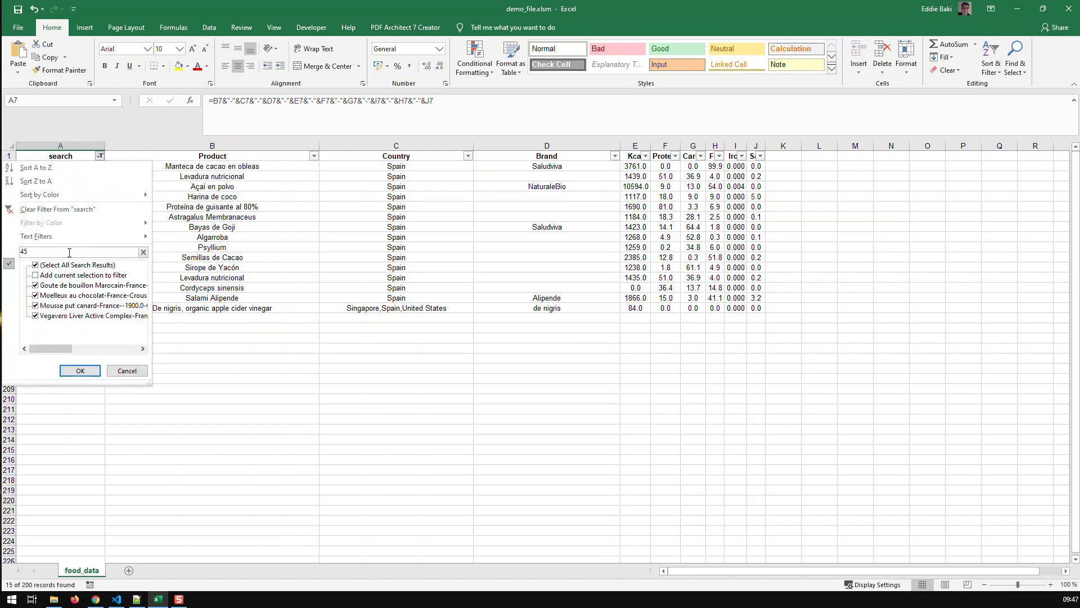
click(80, 370)
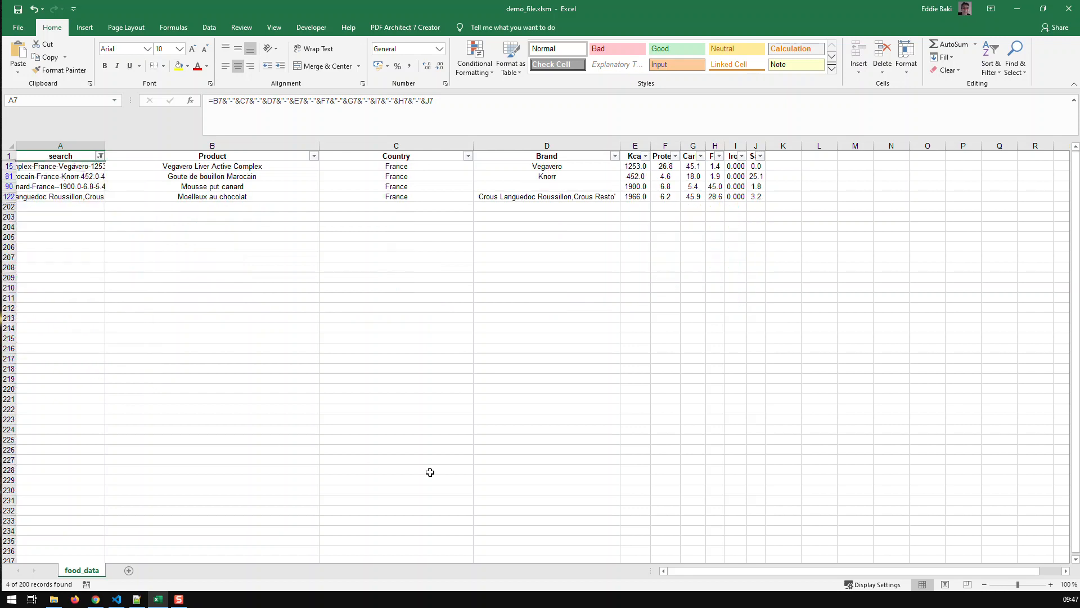
click(687, 168)
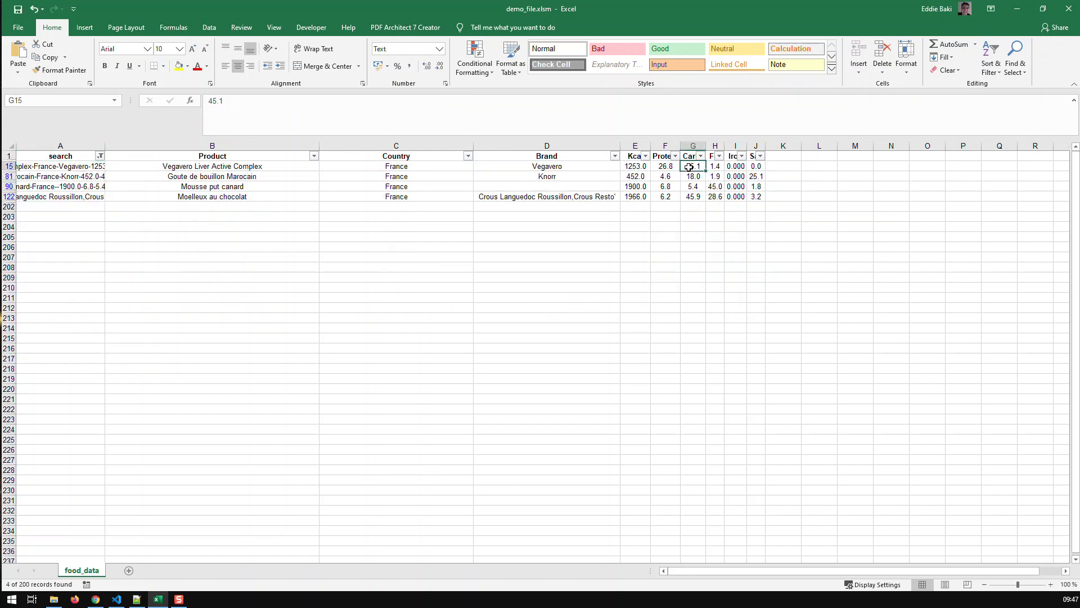
click(635, 176)
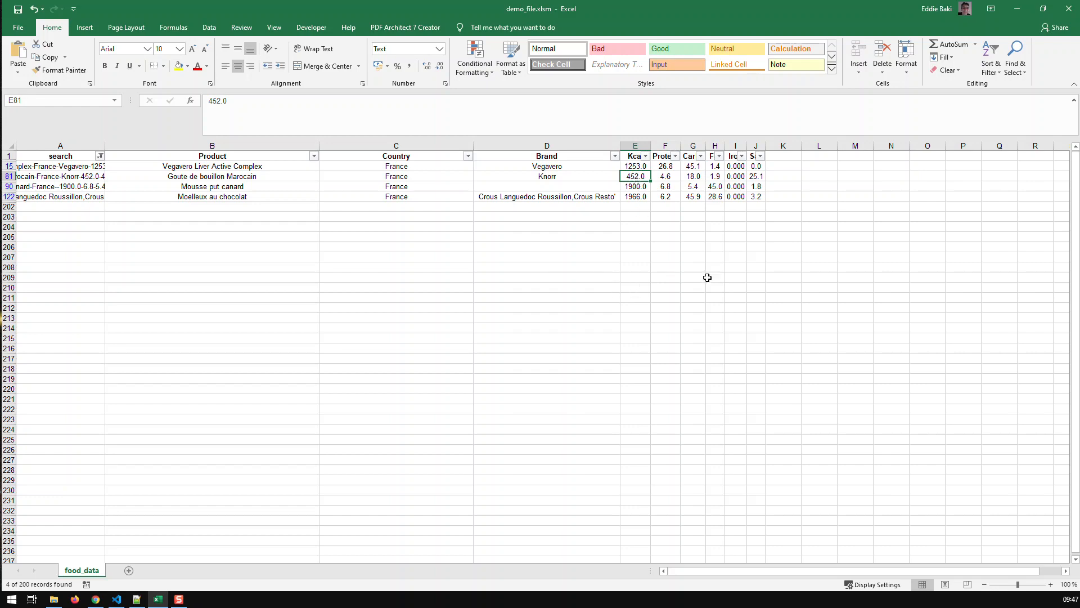
click(715, 188)
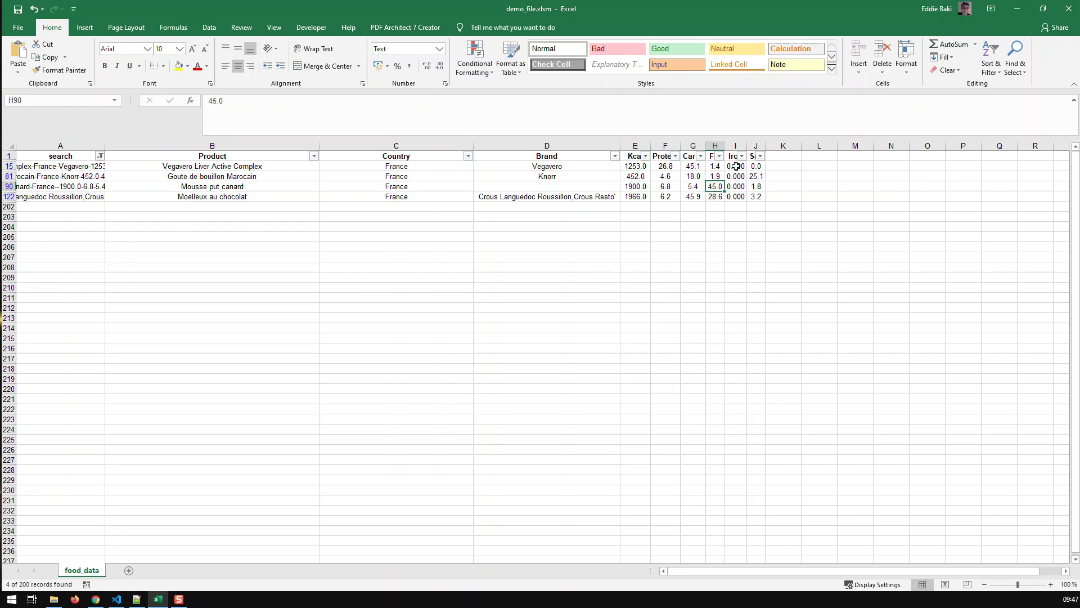